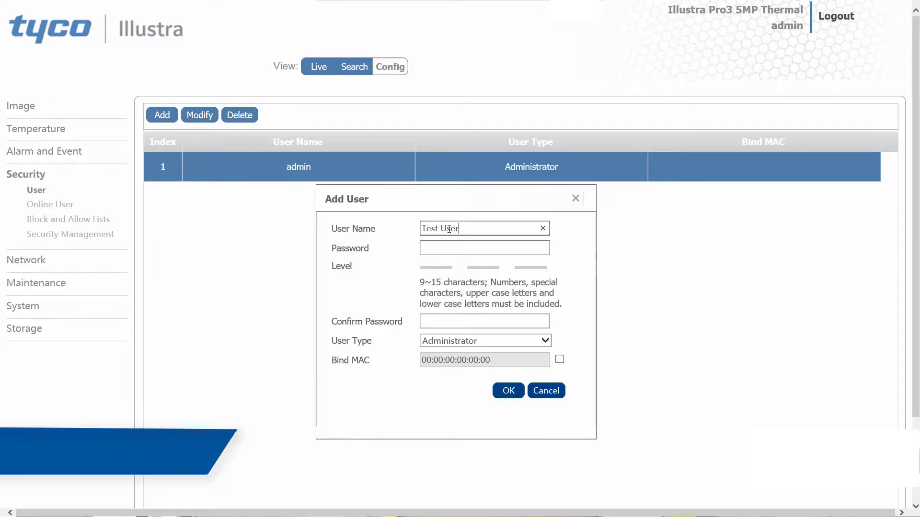
Step: Enter and confirm the new user's password
left_click(453, 249)
type("**********")
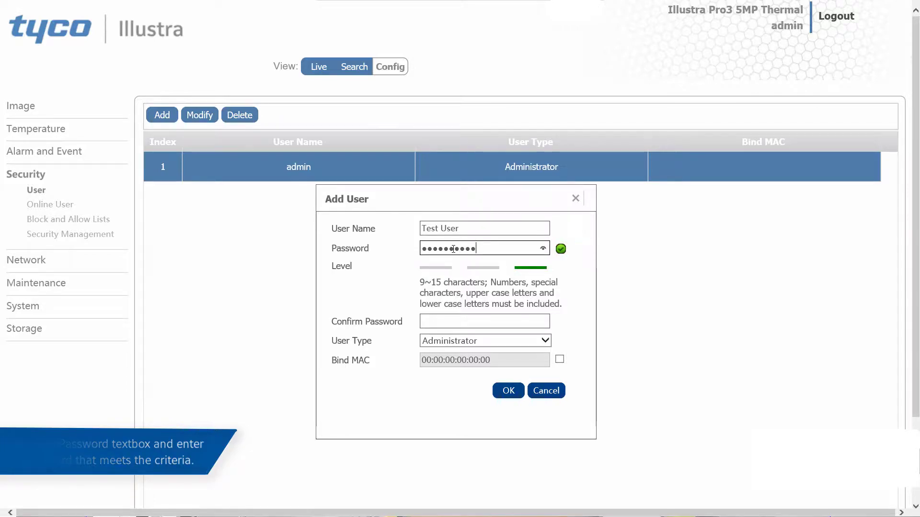
left_click(449, 325)
type("**********")
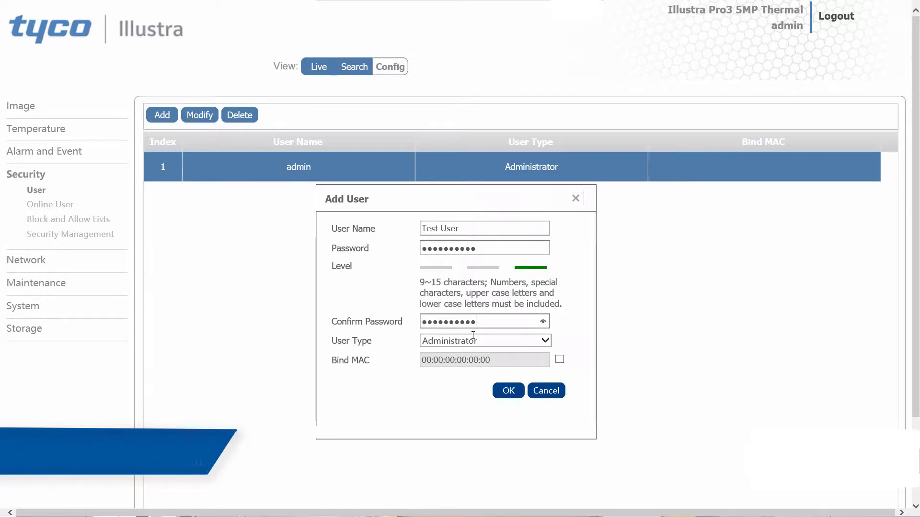
Step: Make Test User a Normal User bound to MAC 58:6D:8F:CA:A7:CB and save the account
left_click(546, 341)
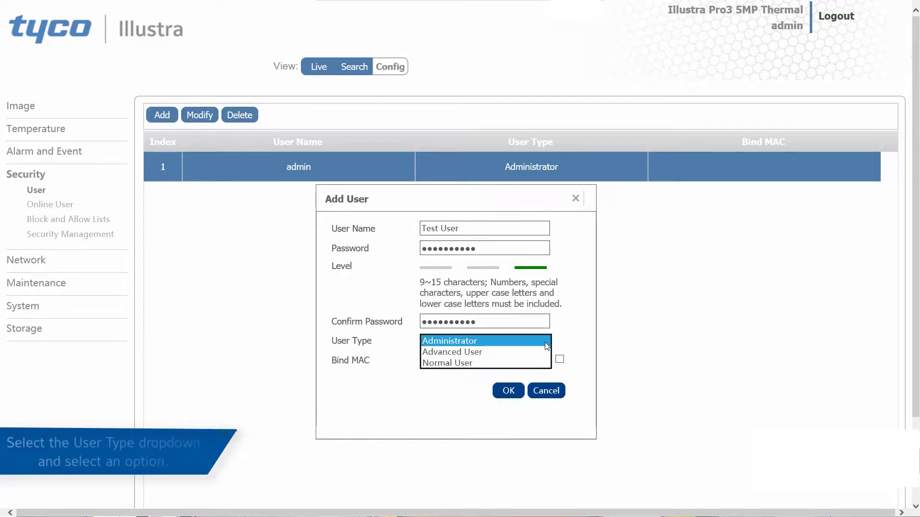
left_click(519, 364)
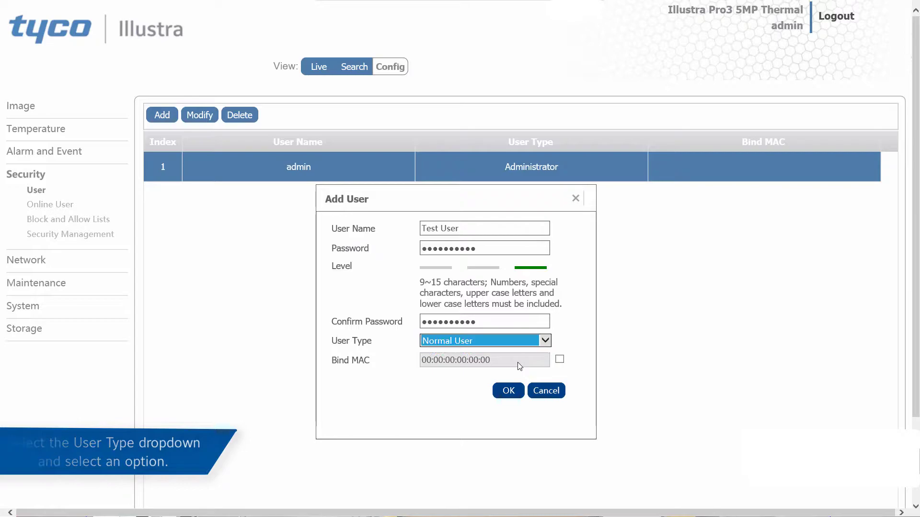
left_click(559, 360)
left_click(430, 360)
left_click(422, 360)
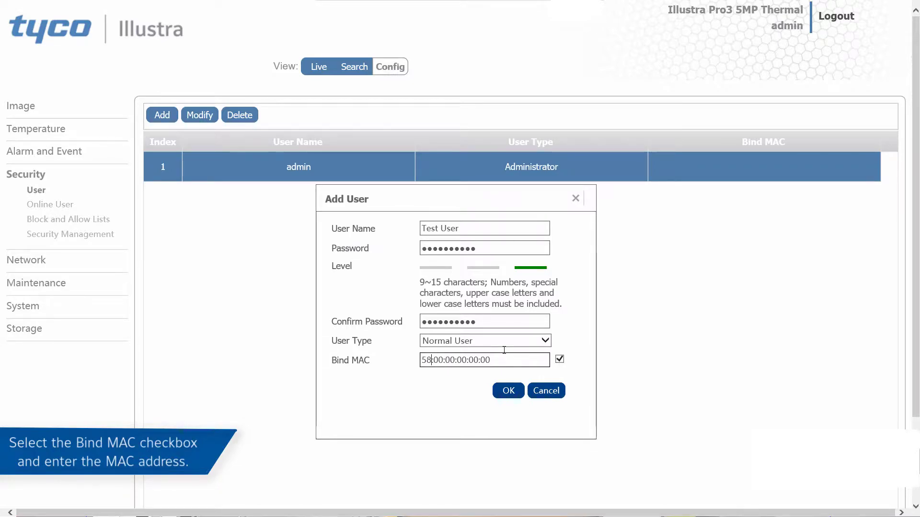
type("58:6D:")
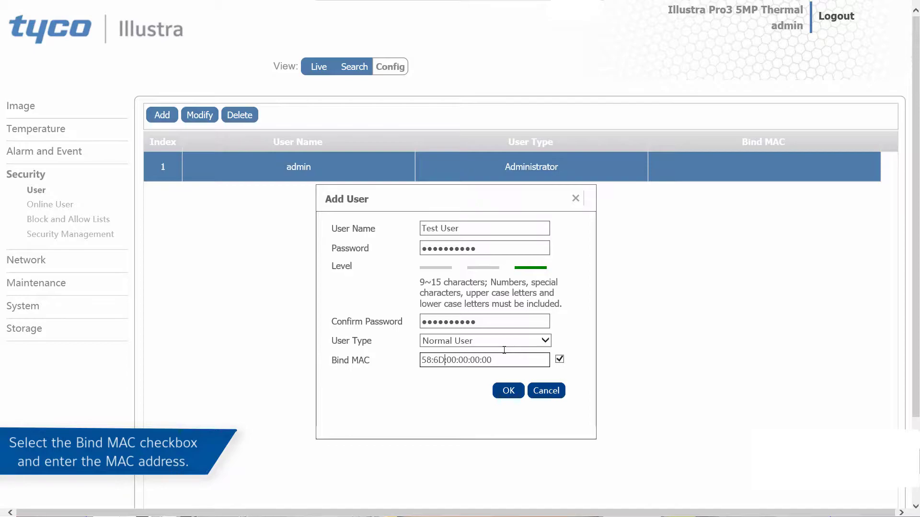
type("8F:CA:A7:CB")
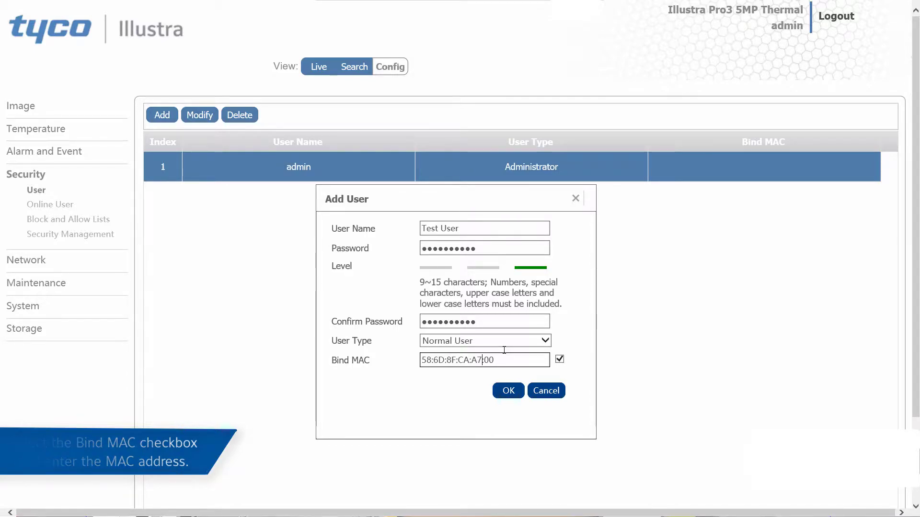
left_click(509, 391)
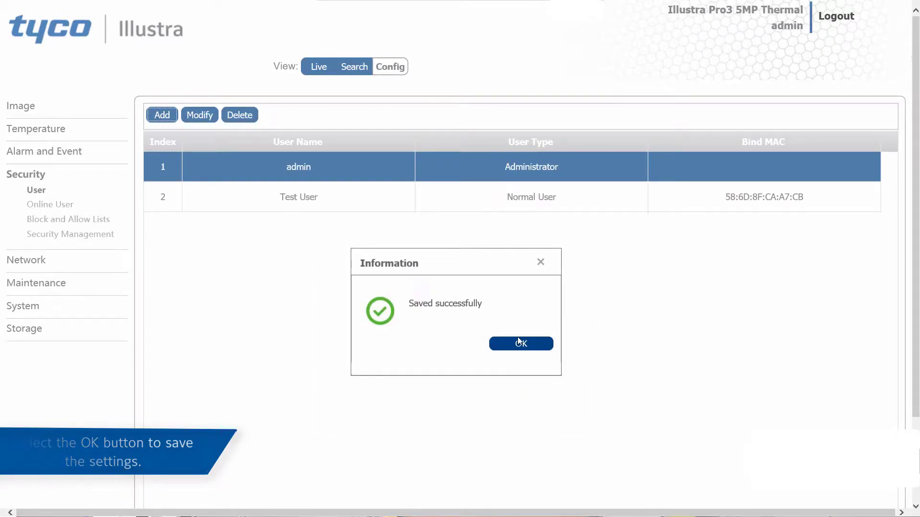
left_click(520, 344)
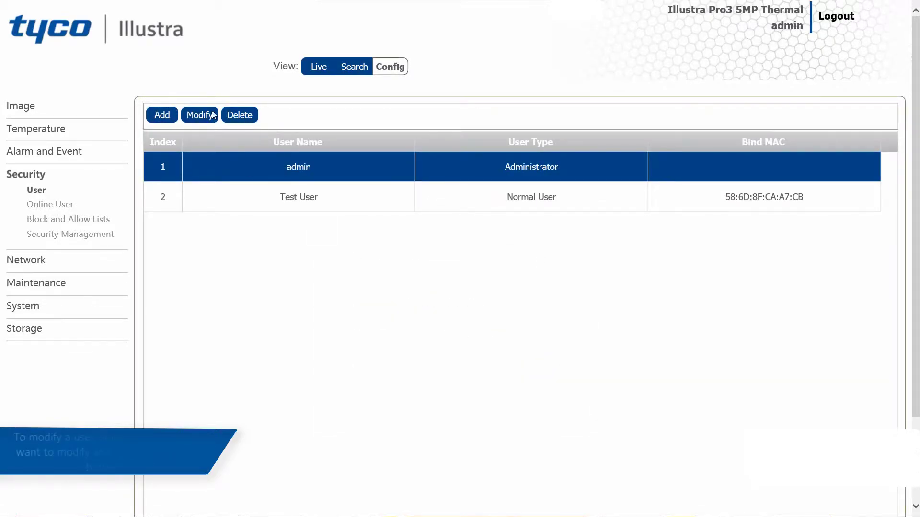
Step: Modify Test User with a new password, confirm it, and save
left_click(184, 206)
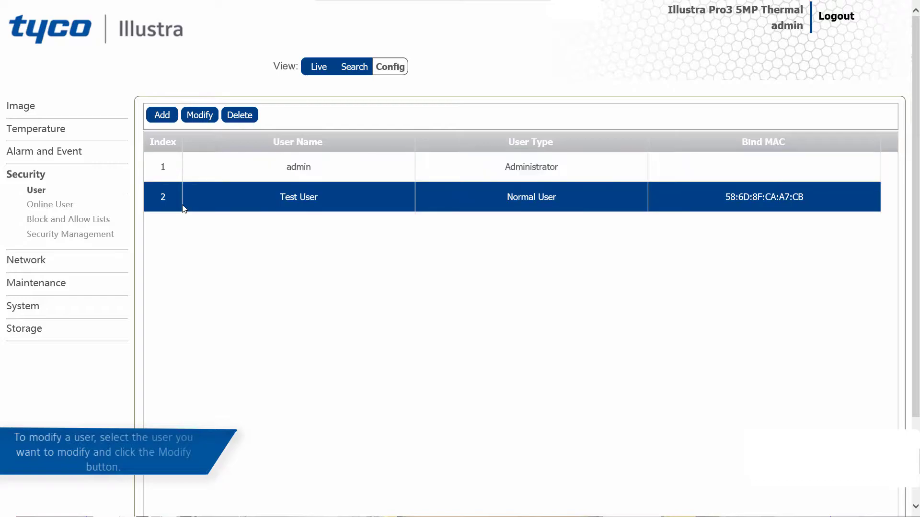
left_click(201, 116)
left_click(335, 226)
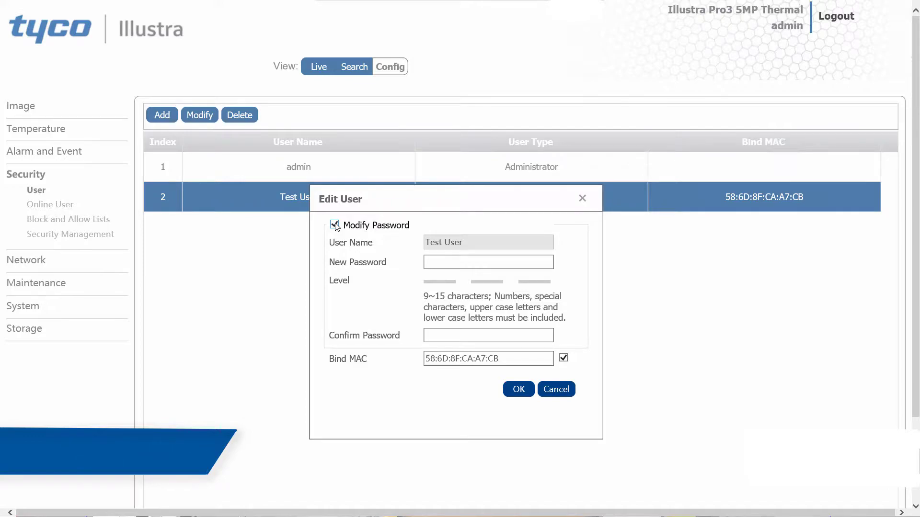
left_click(428, 260)
type("•••••••••")
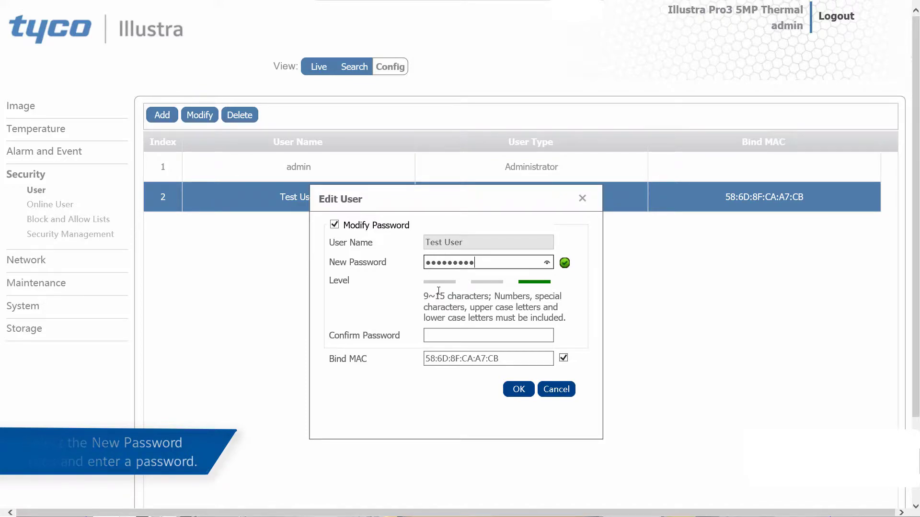
left_click(453, 335)
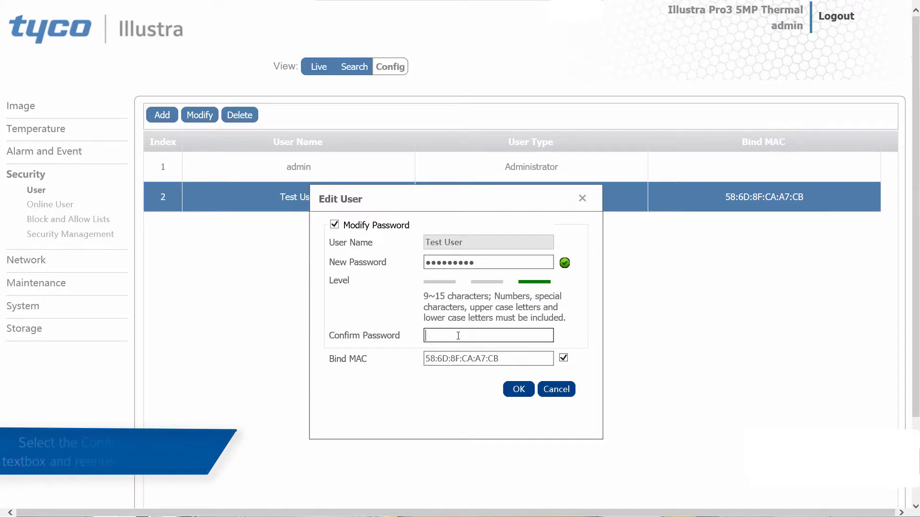
type("•••••••••")
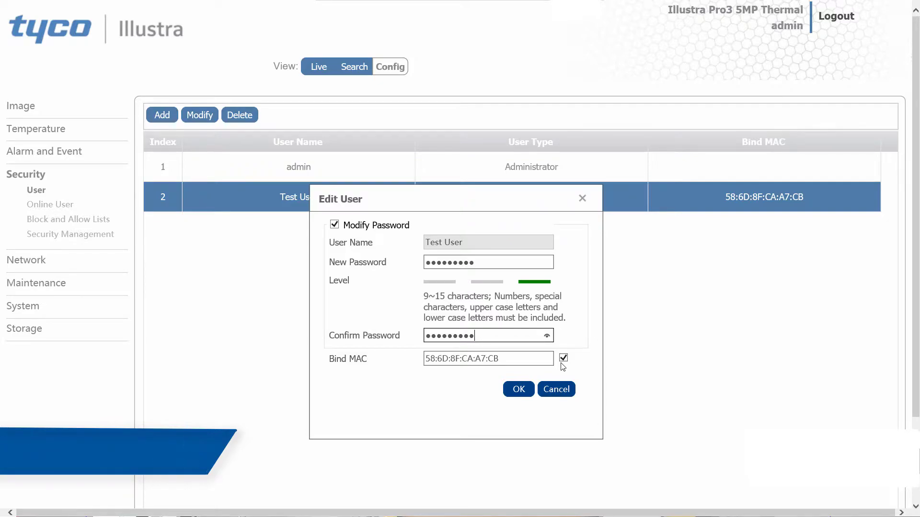
left_click(520, 389)
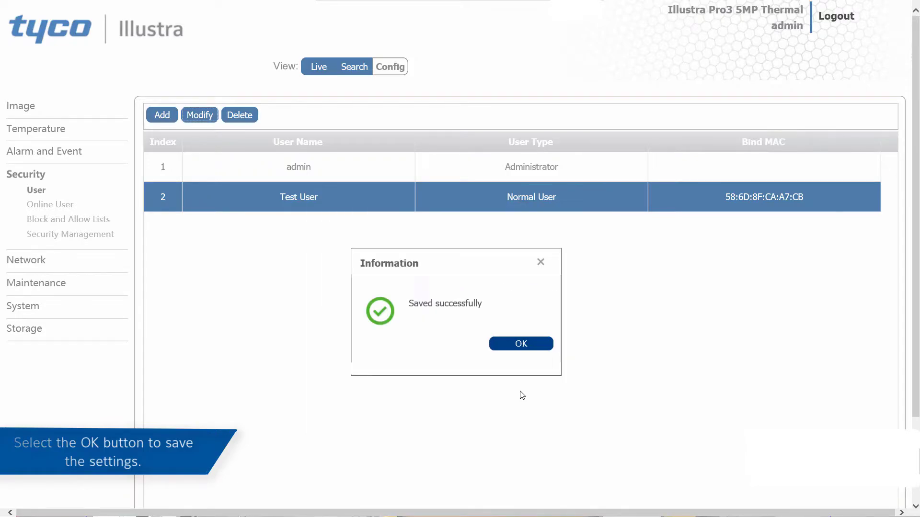
Step: Dismiss the success message and delete Test User, confirming the removal
left_click(513, 348)
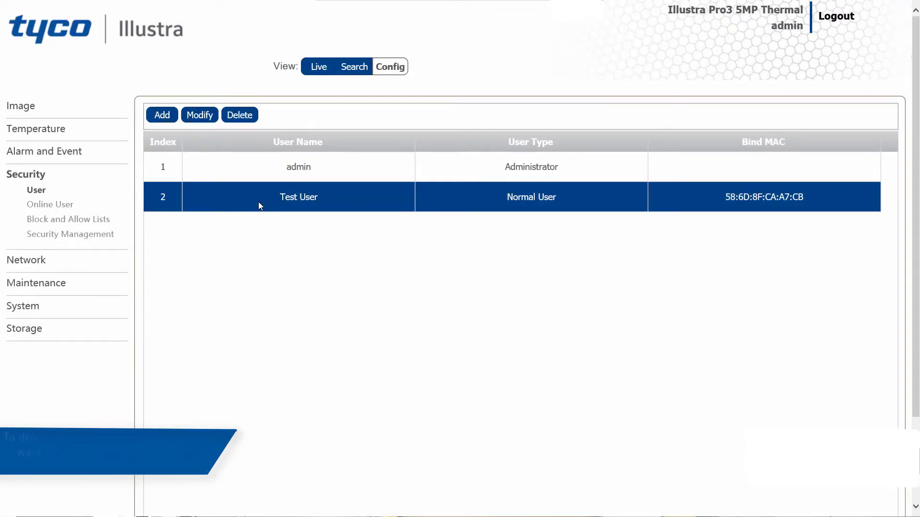
left_click(238, 117)
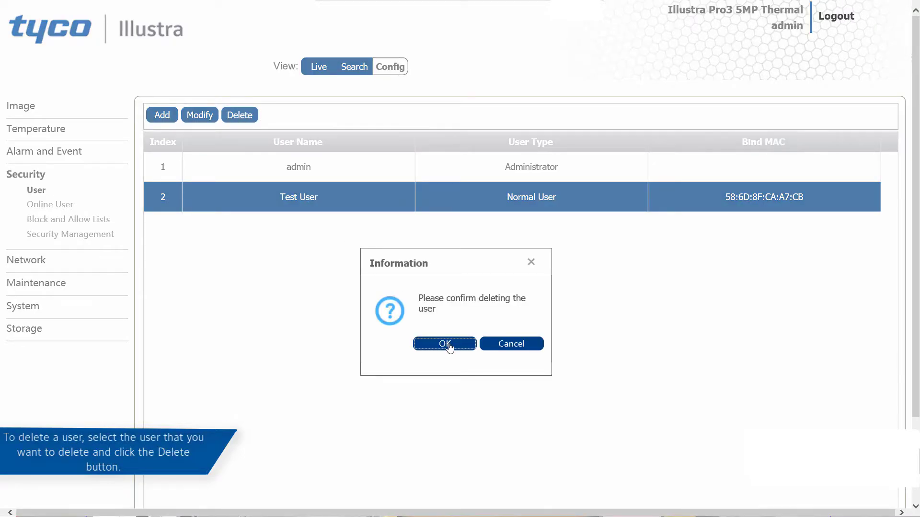
left_click(445, 344)
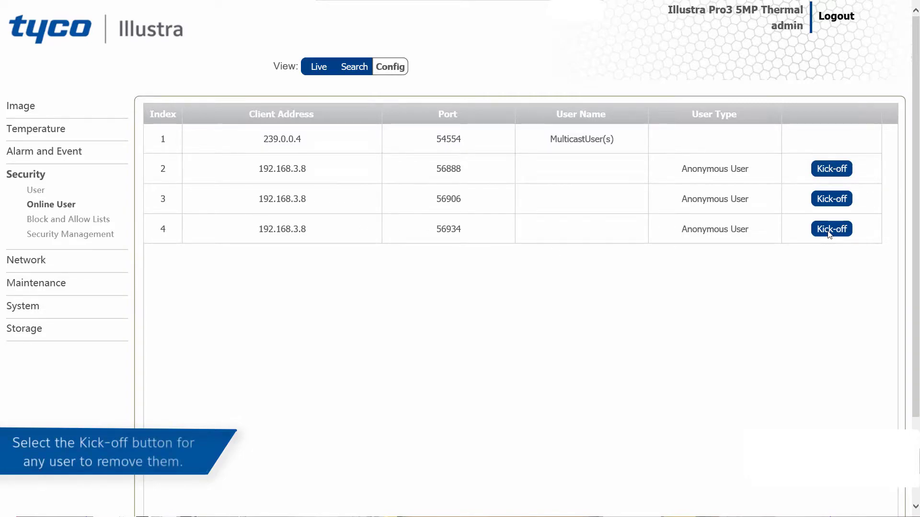
Step: Kick off and blacklist the anonymous client on port 56934 in row 4
left_click(828, 232)
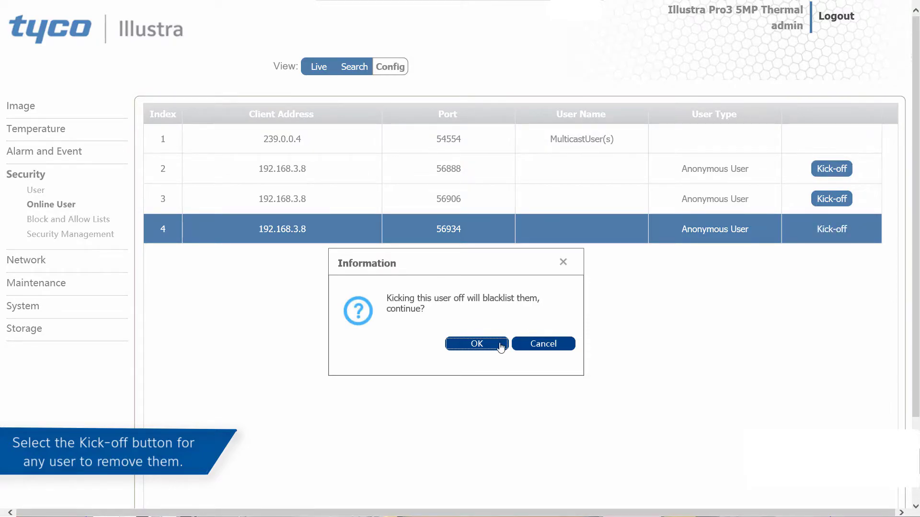
left_click(501, 344)
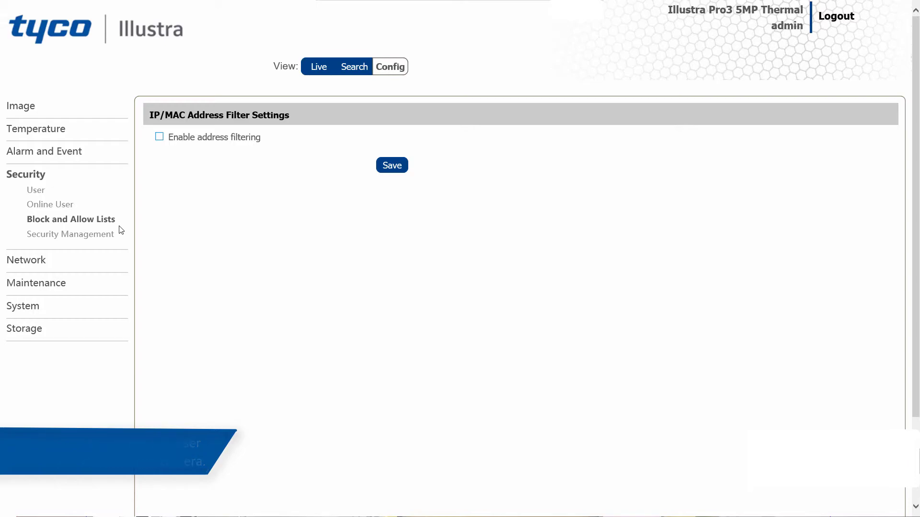
Step: Enable address filtering to allow listed addresses, add 192.168.3.9, and save
left_click(159, 137)
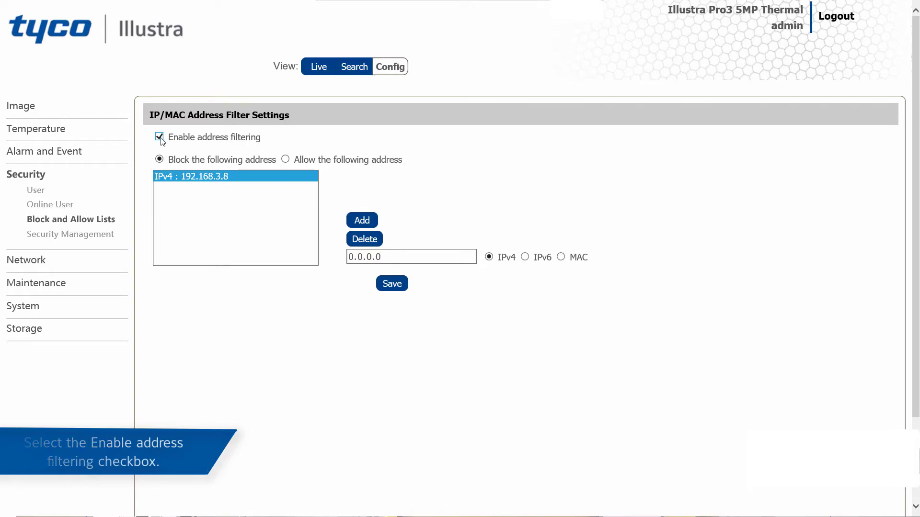
left_click(286, 160)
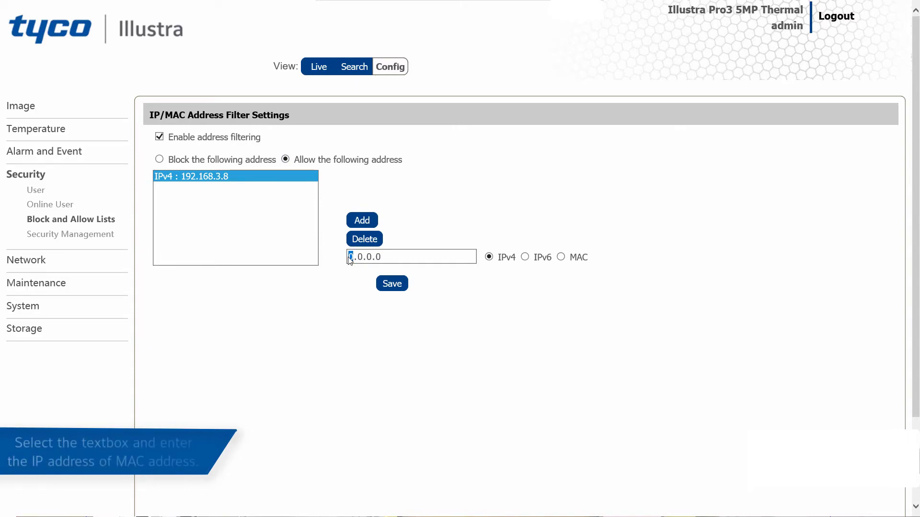
type("192.168.")
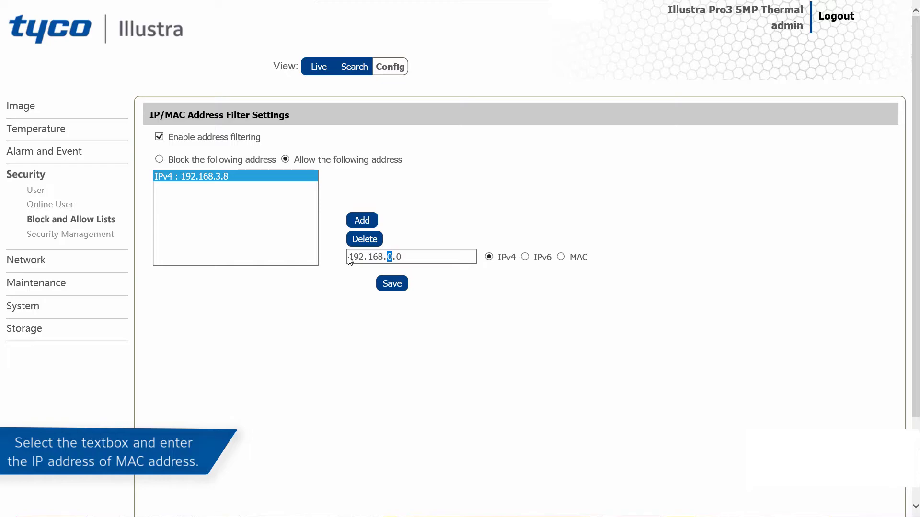
type("3.9")
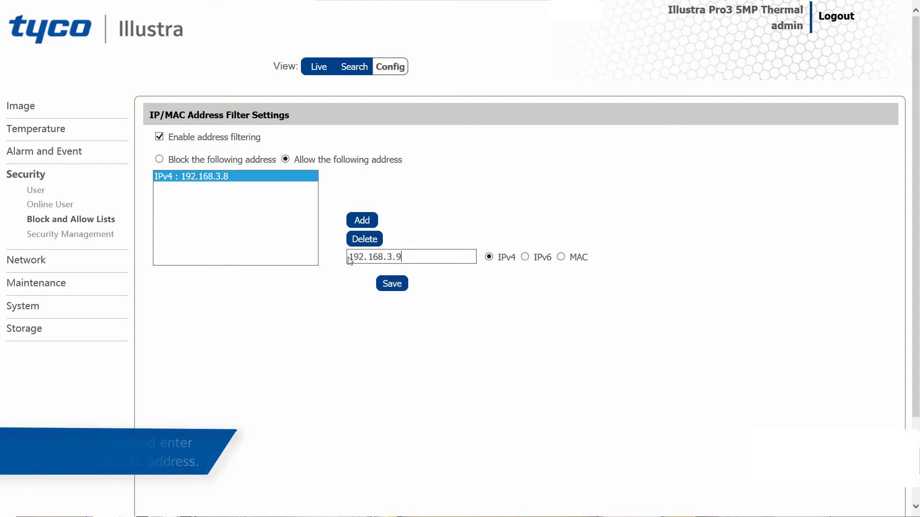
left_click(362, 222)
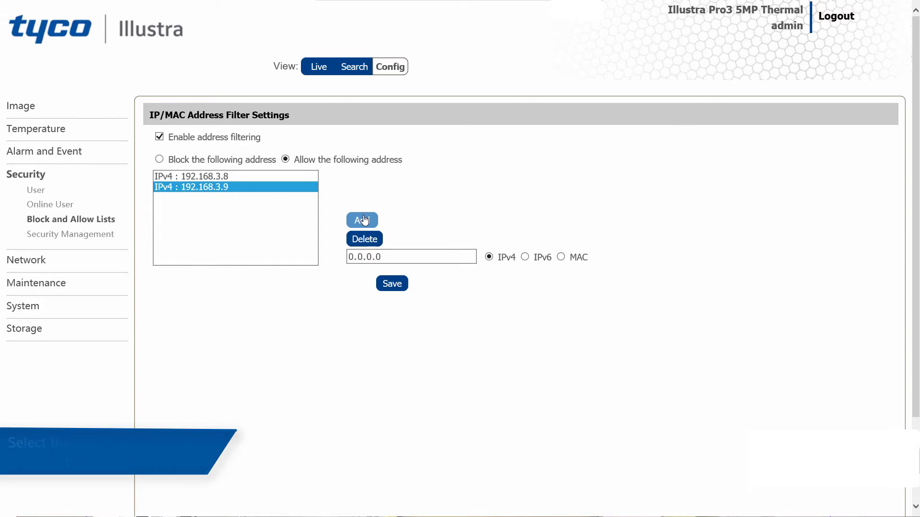
left_click(393, 286)
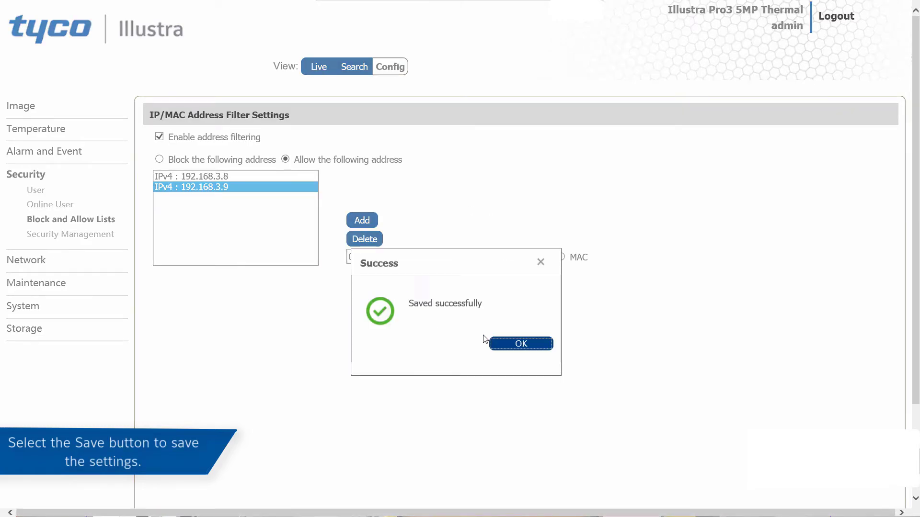
left_click(502, 349)
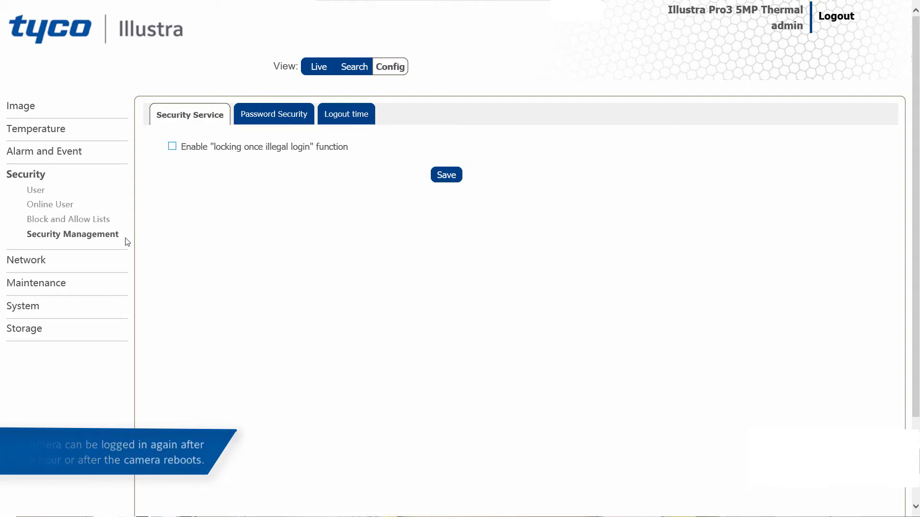
Step: Enable the 'locking once illegal login' function and save it
left_click(173, 148)
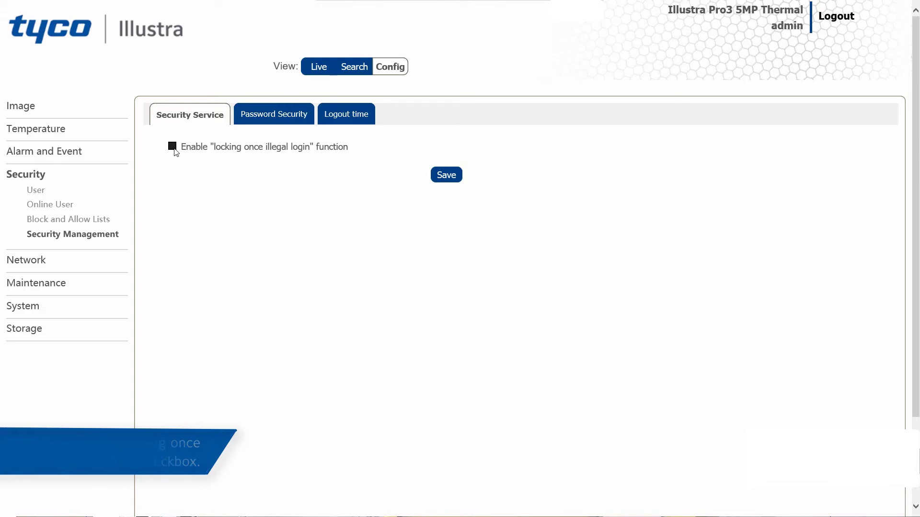
left_click(445, 176)
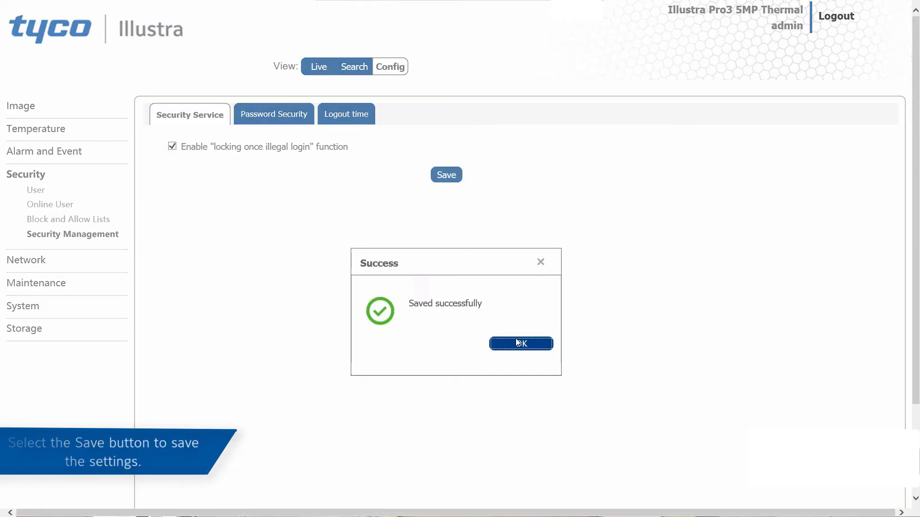
left_click(517, 343)
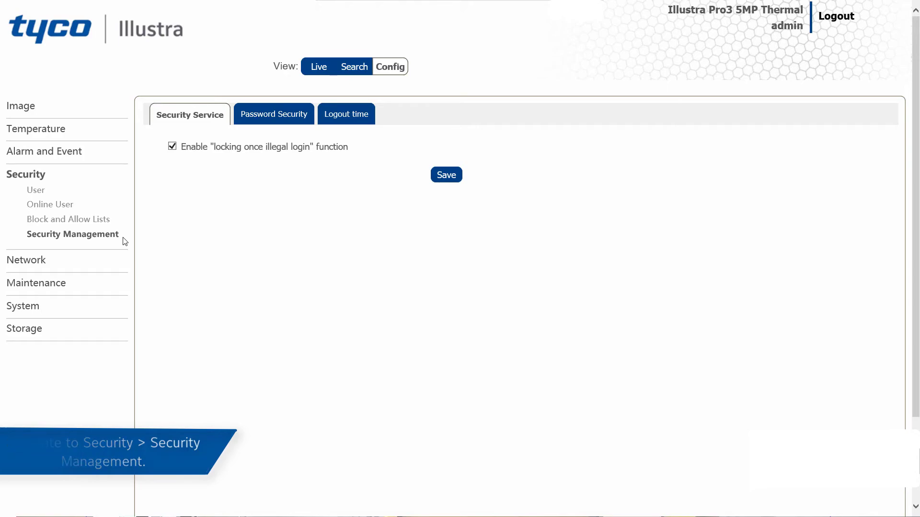
Step: Keep Strong password level, set password expiration to 30 days, and save
left_click(246, 118)
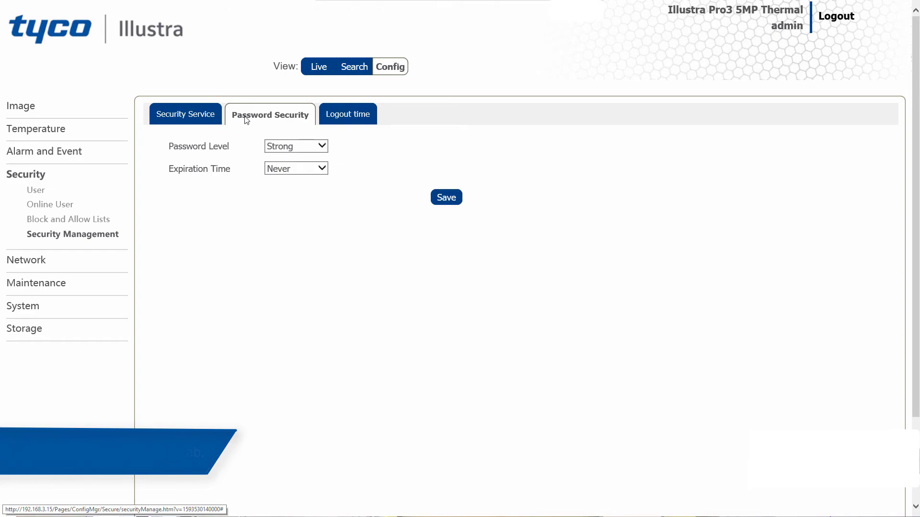
left_click(323, 147)
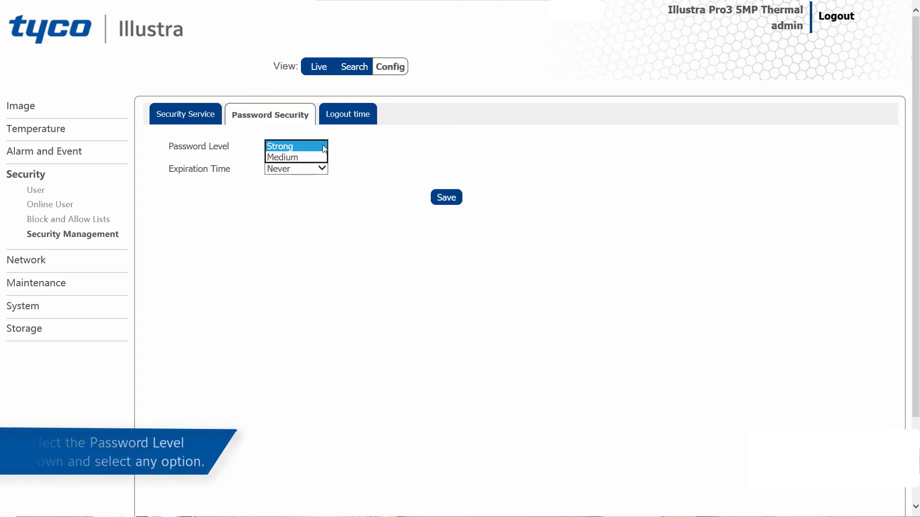
left_click(324, 147)
left_click(326, 169)
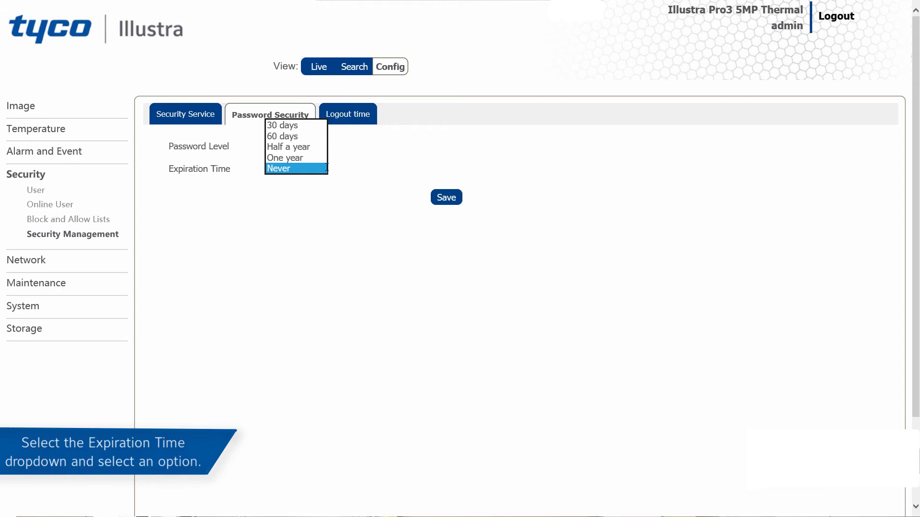
left_click(301, 126)
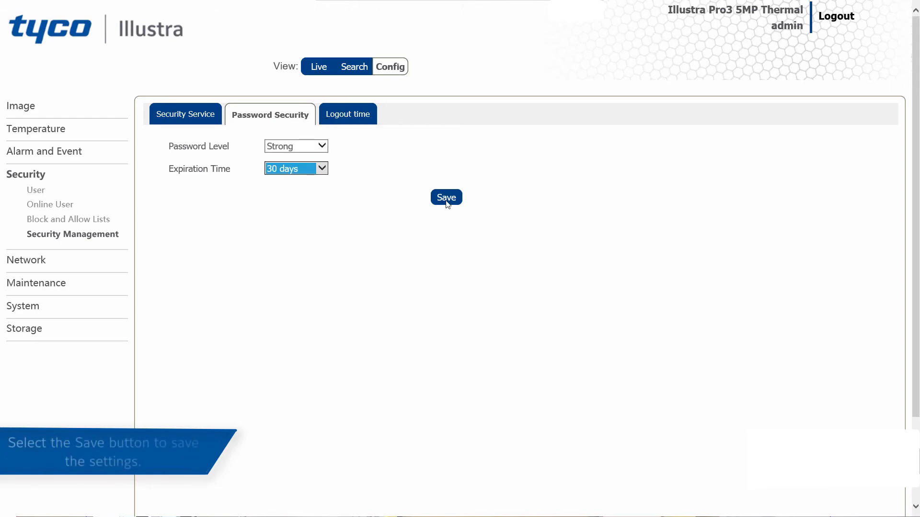
left_click(447, 203)
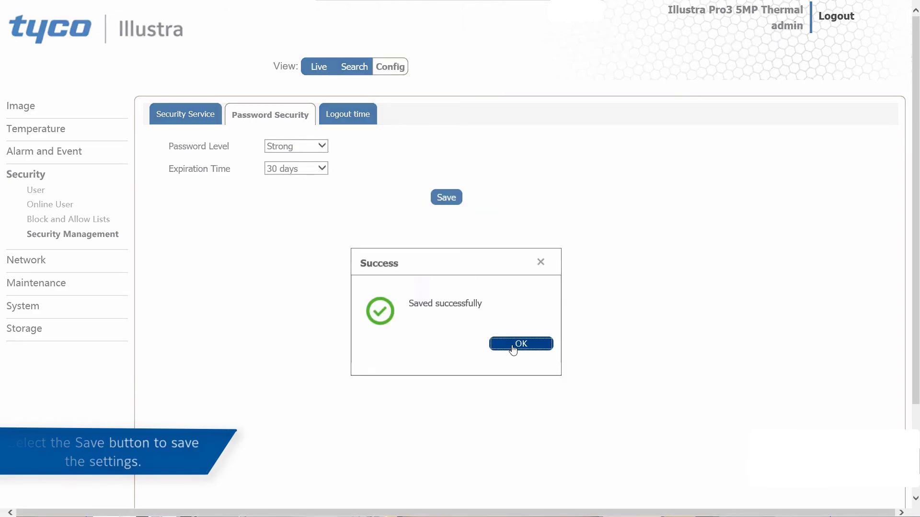
left_click(513, 348)
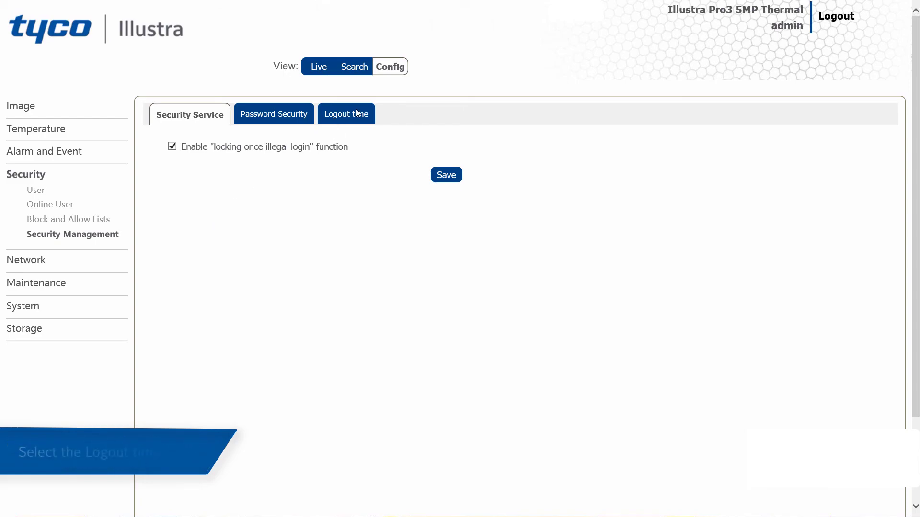
Step: Enable the logout Expiration Time, set it to 1053 seconds, and save
left_click(320, 123)
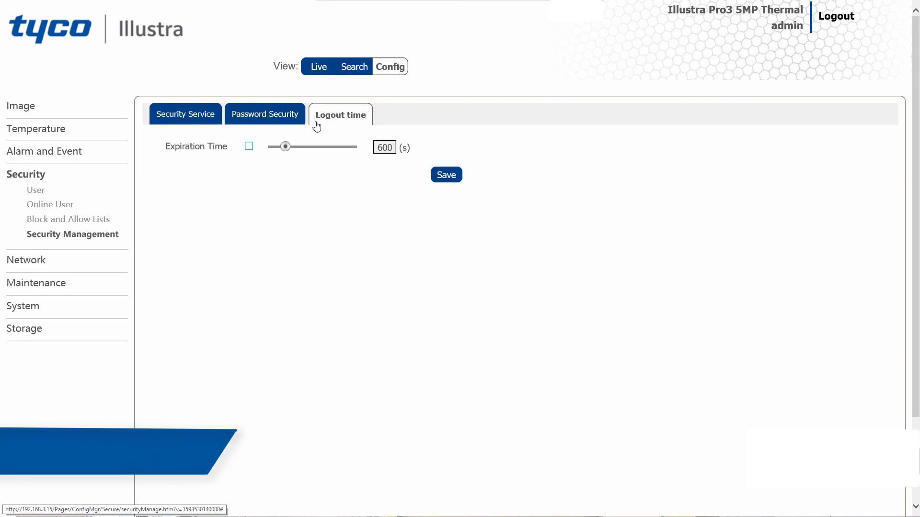
left_click(248, 146)
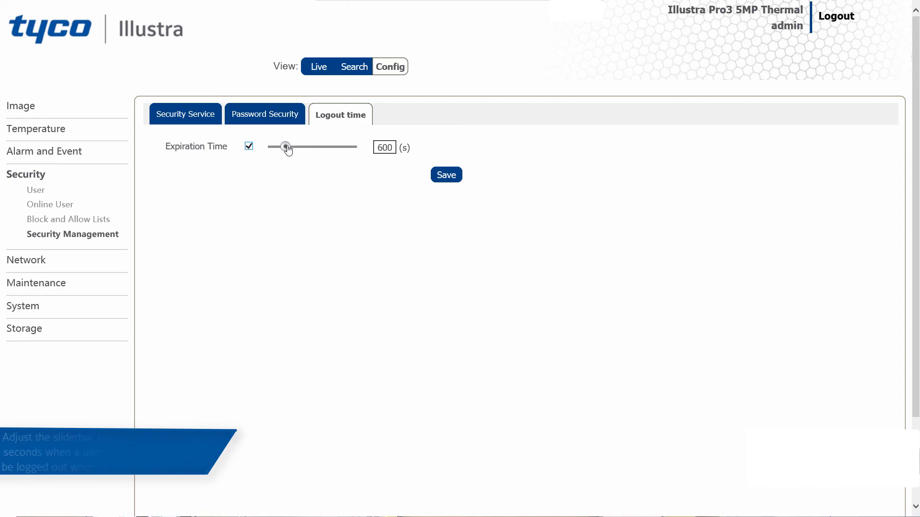
left_click_drag(288, 150, 298, 153)
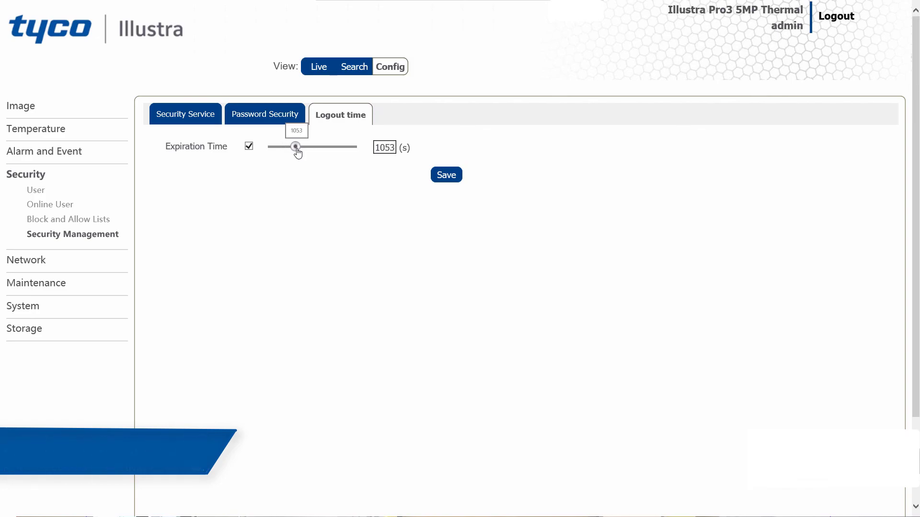
left_click(443, 177)
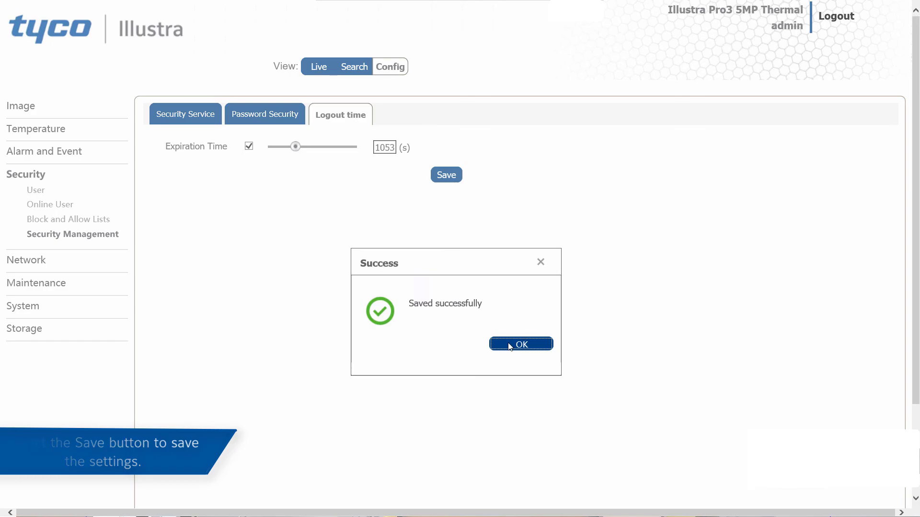
left_click(509, 345)
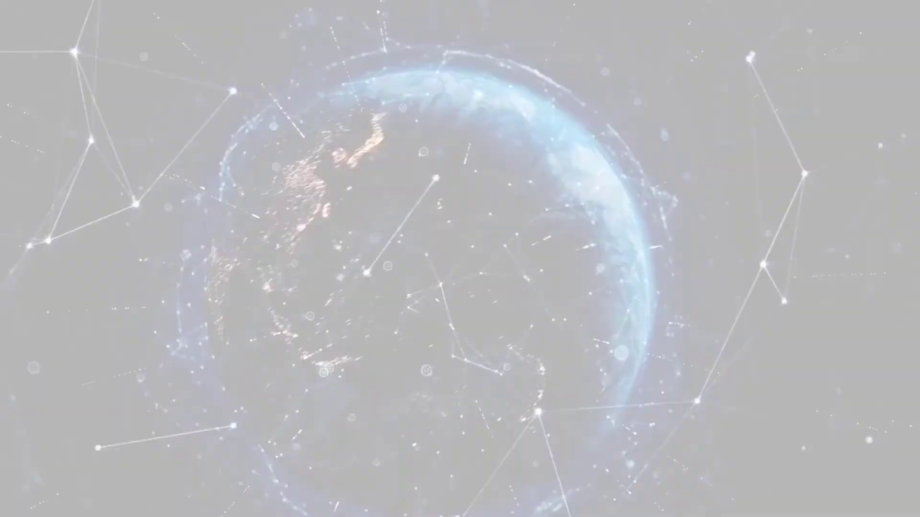